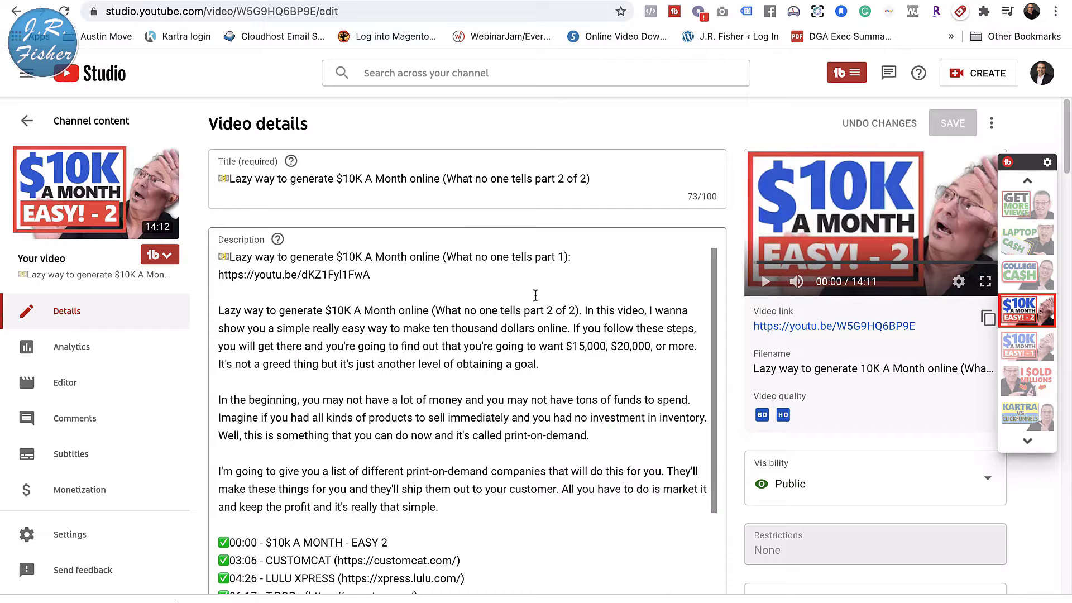
Open the video's public watch page from its Studio details page.
click(850, 328)
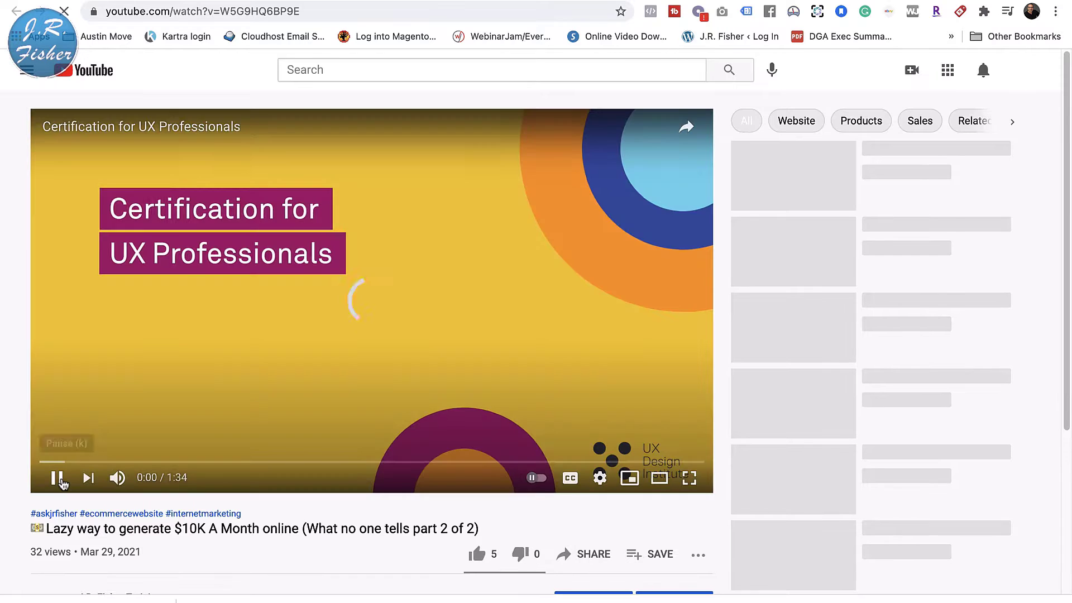
Pause the pre-roll ad and expand the full video description.
click(62, 477)
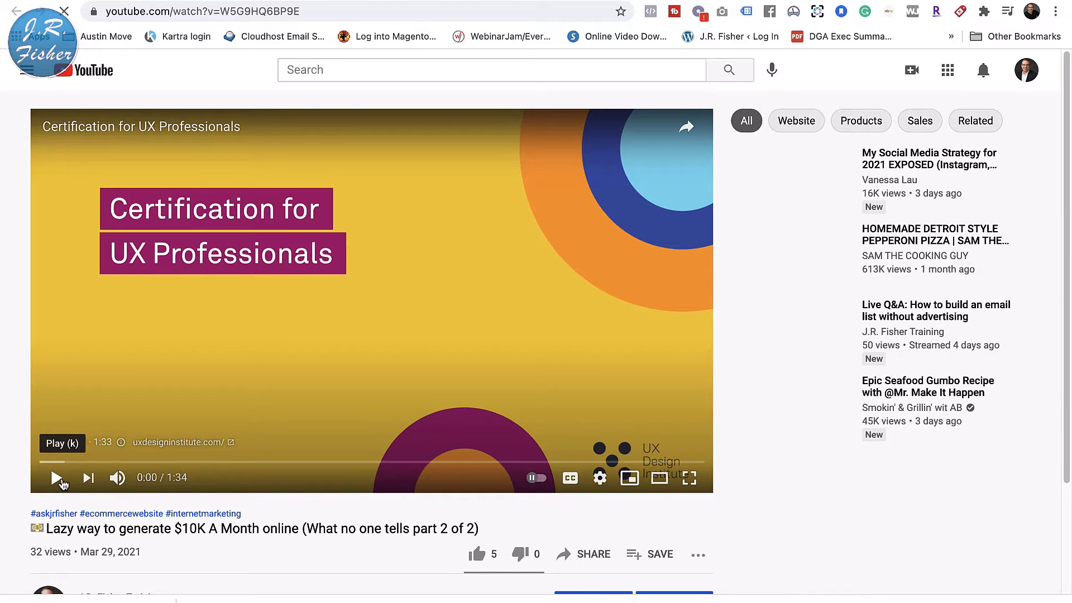
scroll(62, 480, down, 5)
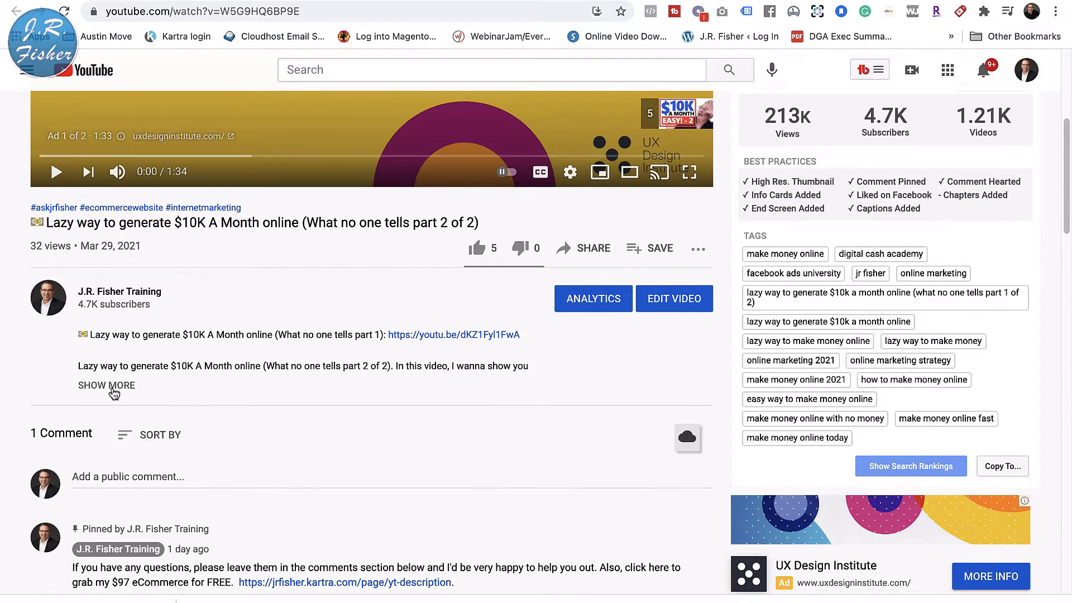
click(113, 390)
Review the chapter timestamps from 00:00 to 09:46 and reset the page zoom.
scroll(223, 388, down, 4)
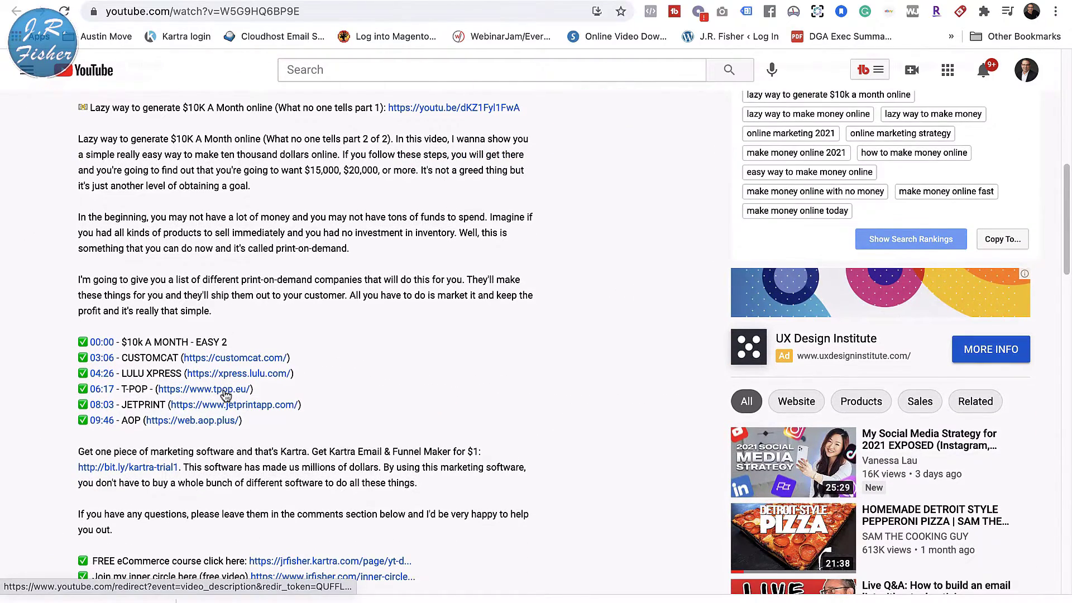
scroll(118, 379, up, 5)
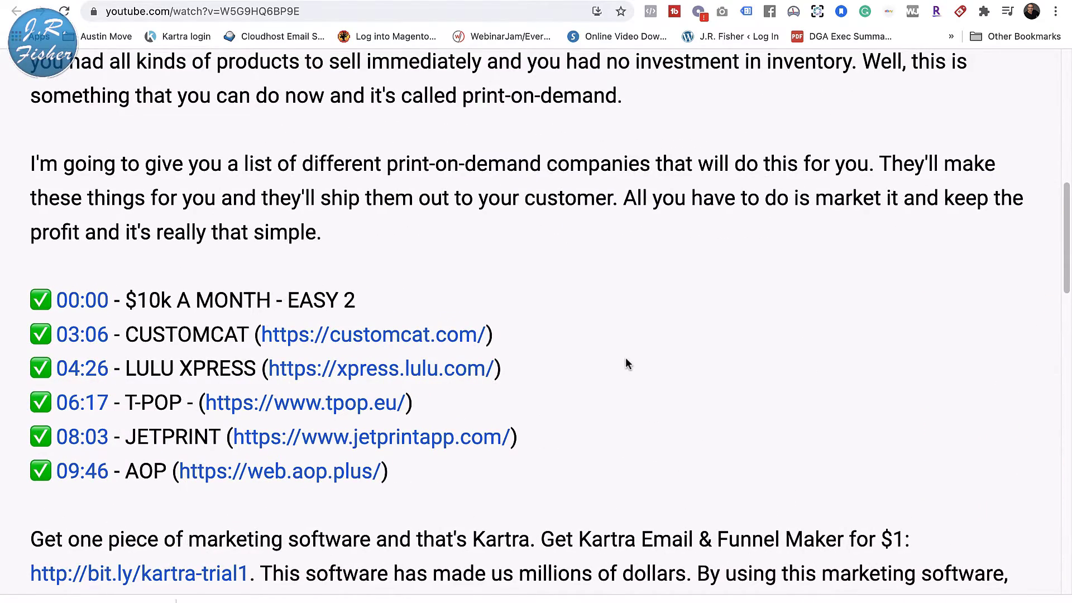
scroll(625, 358, down, 1)
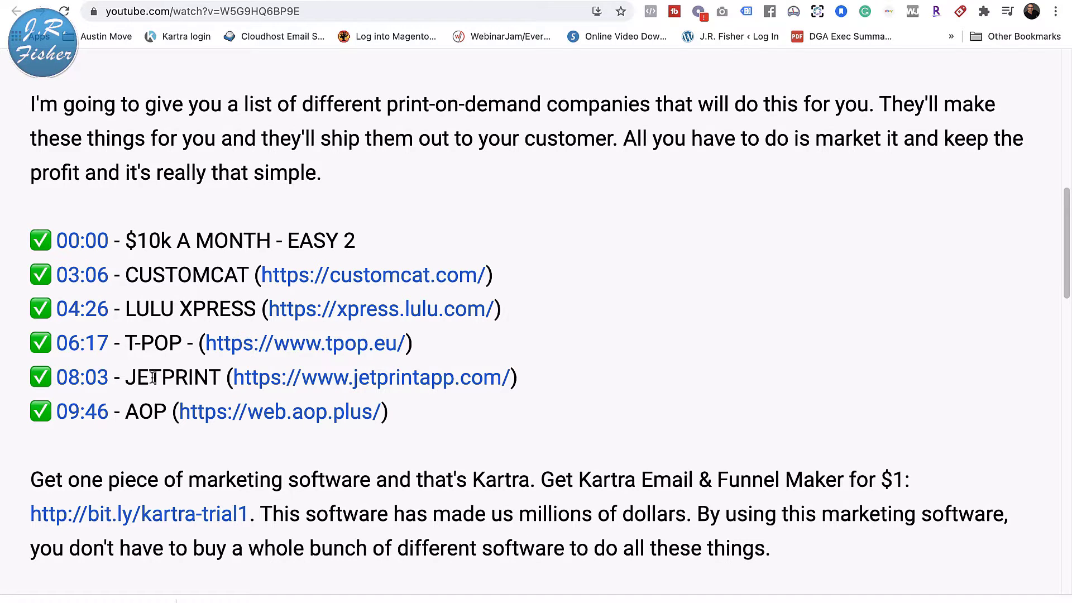
key(ctrl+minus)
key(ctrl+minus)
key(ctrl+minus)
key(ctrl+minus)
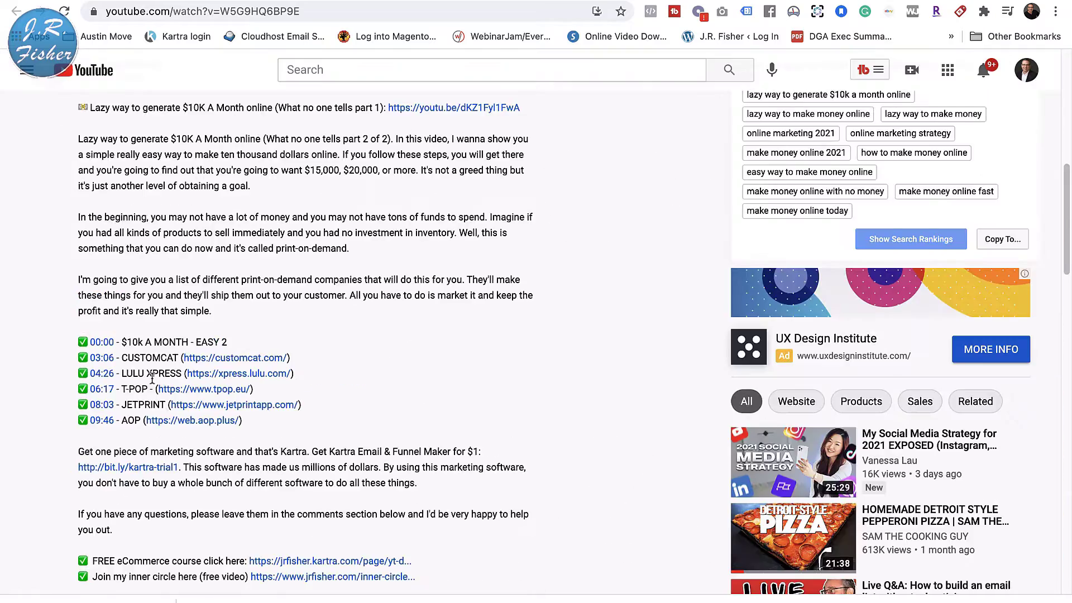
scroll(154, 383, up, 4)
scroll(154, 383, up, 4)
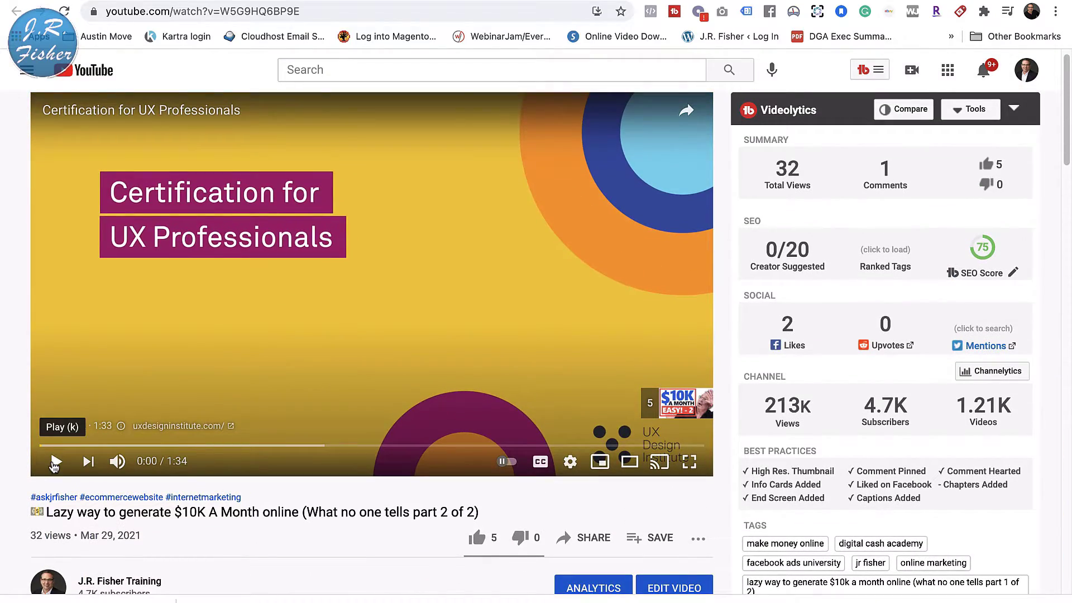
Play the main video and pause at 0:03 in chapter '10k A MONTH - EASY 2'.
click(54, 463)
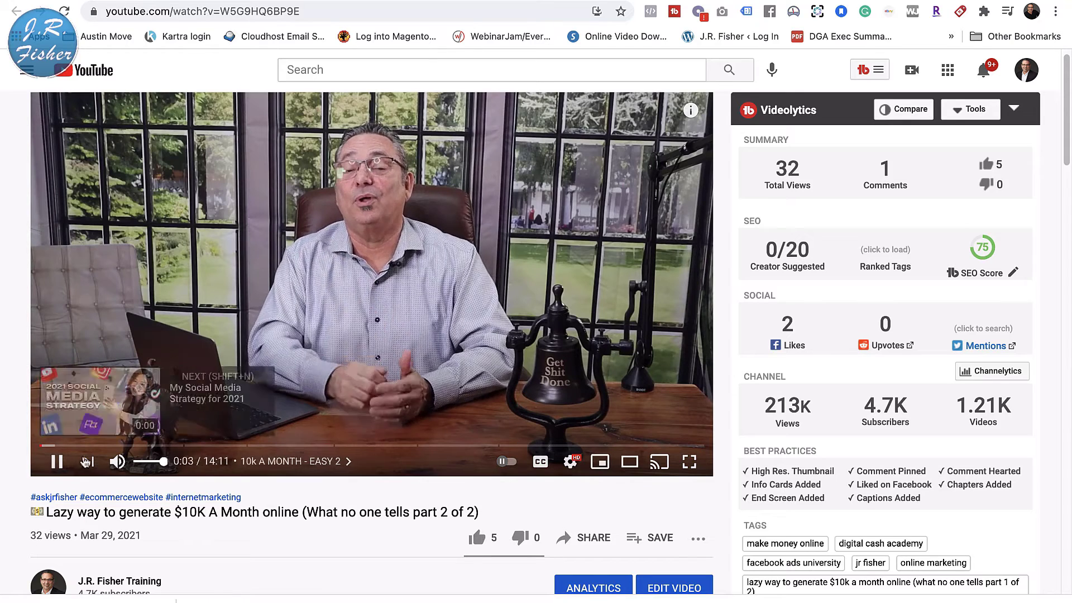
click(63, 462)
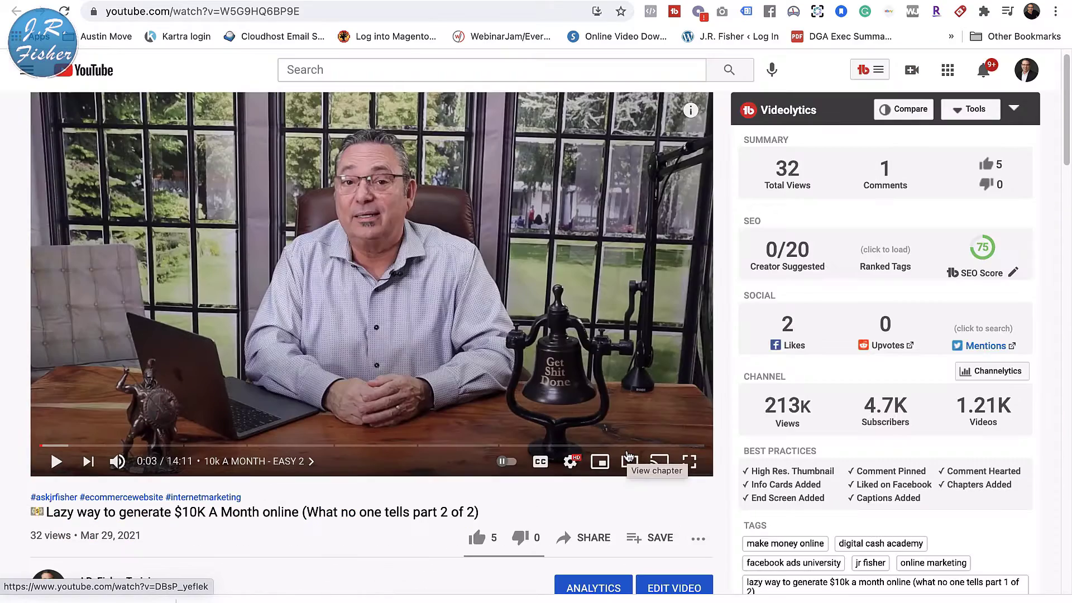
scroll(226, 292, down, 15)
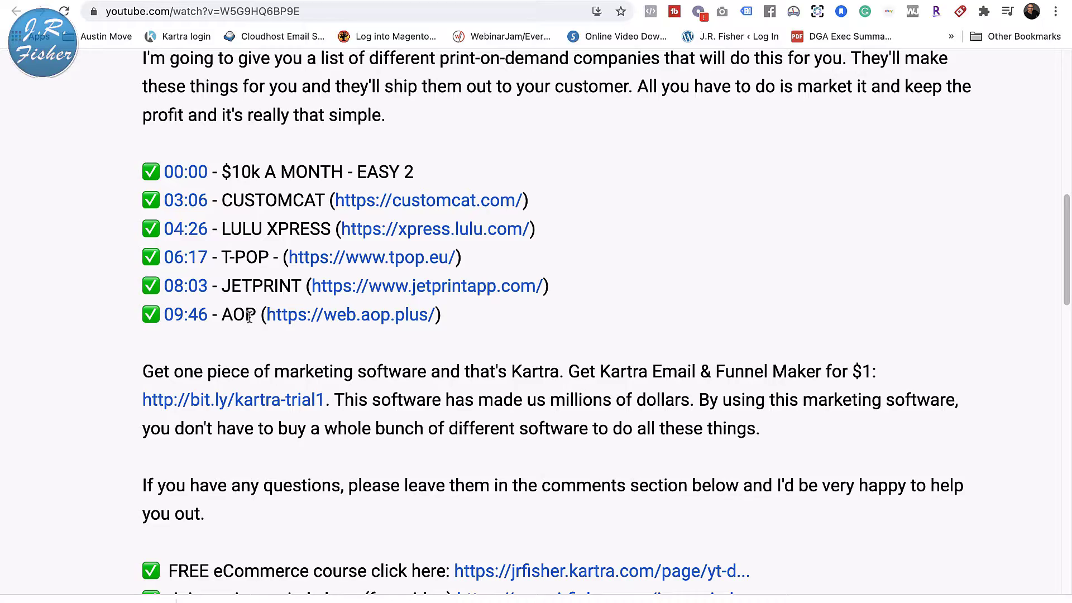
Look over the description's chapter list, then return to the video's YouTube Studio details page.
scroll(272, 329, up, 15)
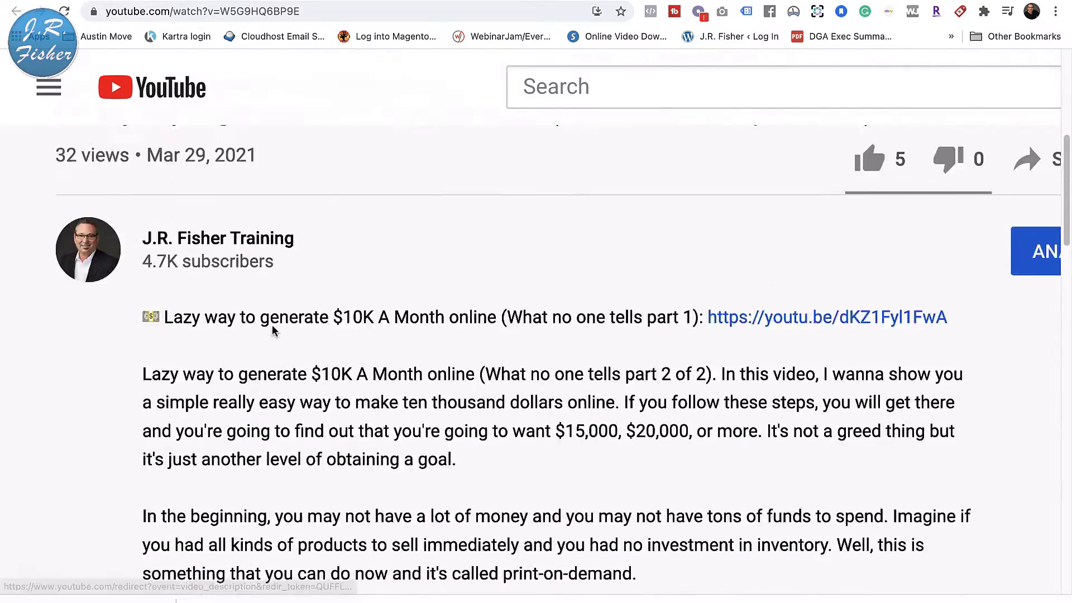
scroll(274, 331, up, 2)
key(super+minus)
key(super+minus)
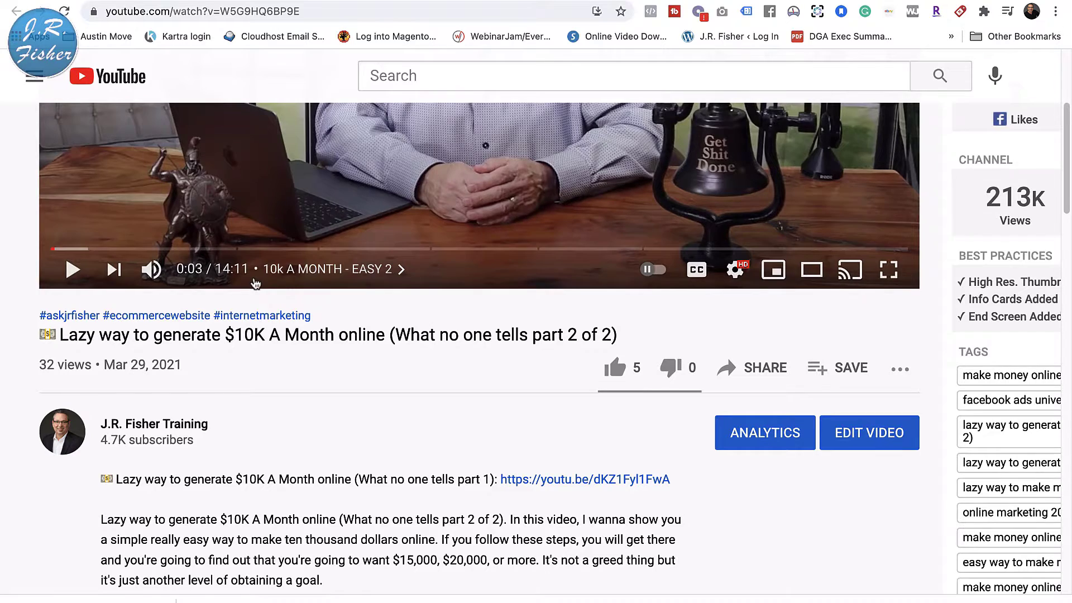
scroll(240, 279, down, 10)
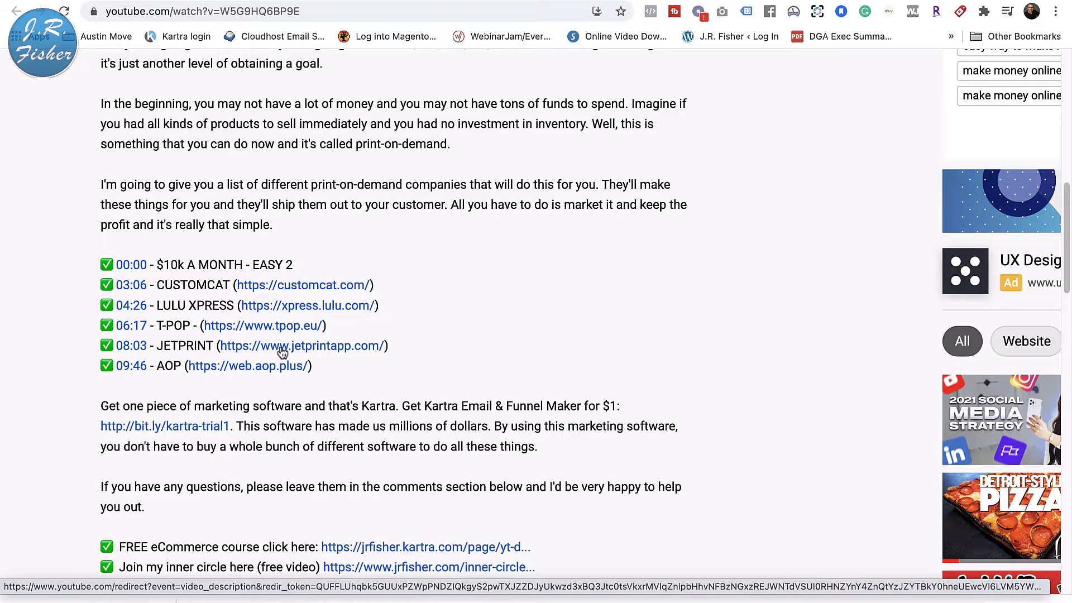
scroll(275, 330, up, 5)
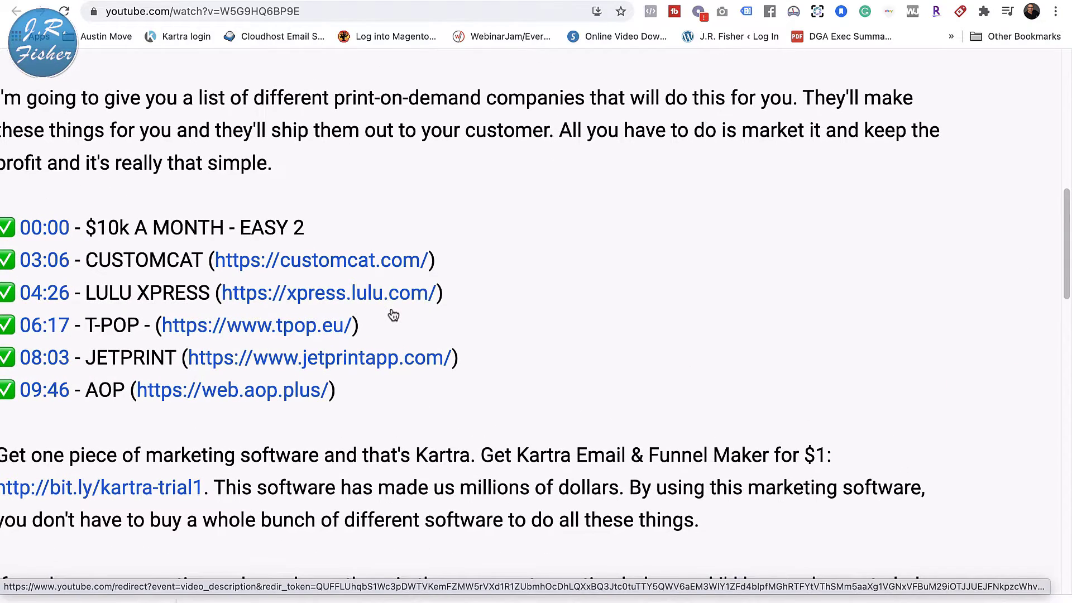
scroll(394, 315, left, 2)
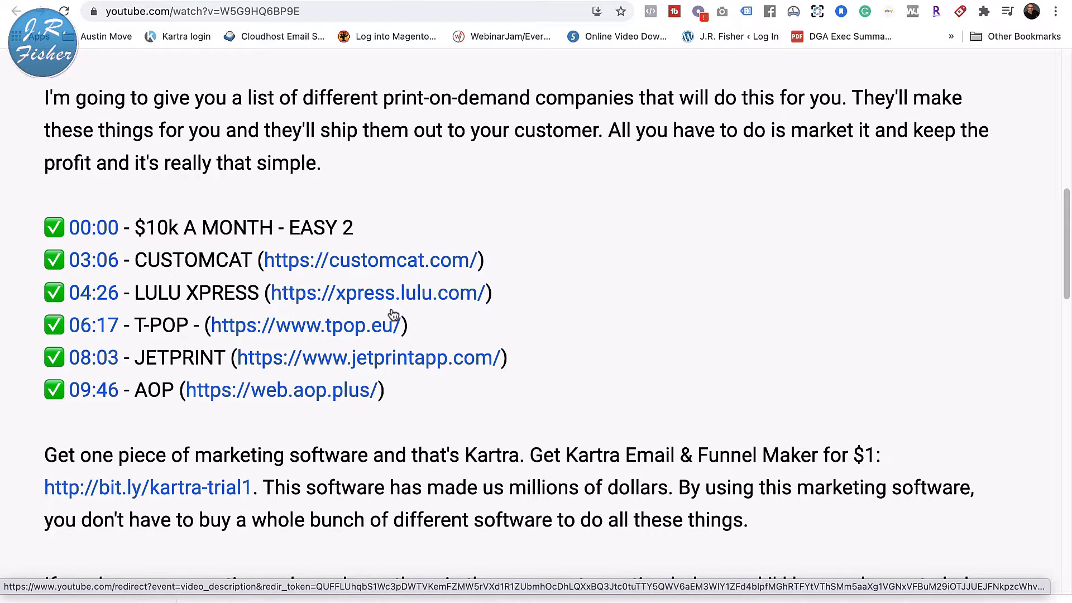
scroll(393, 315, down, 5)
scroll(391, 314, up, 5)
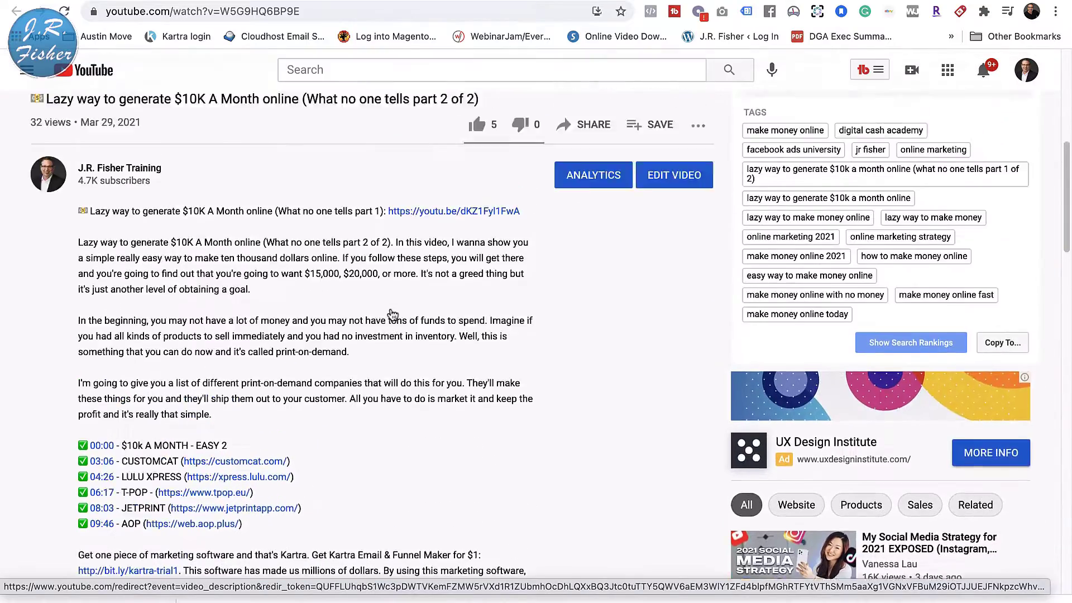
scroll(390, 308, up, 5)
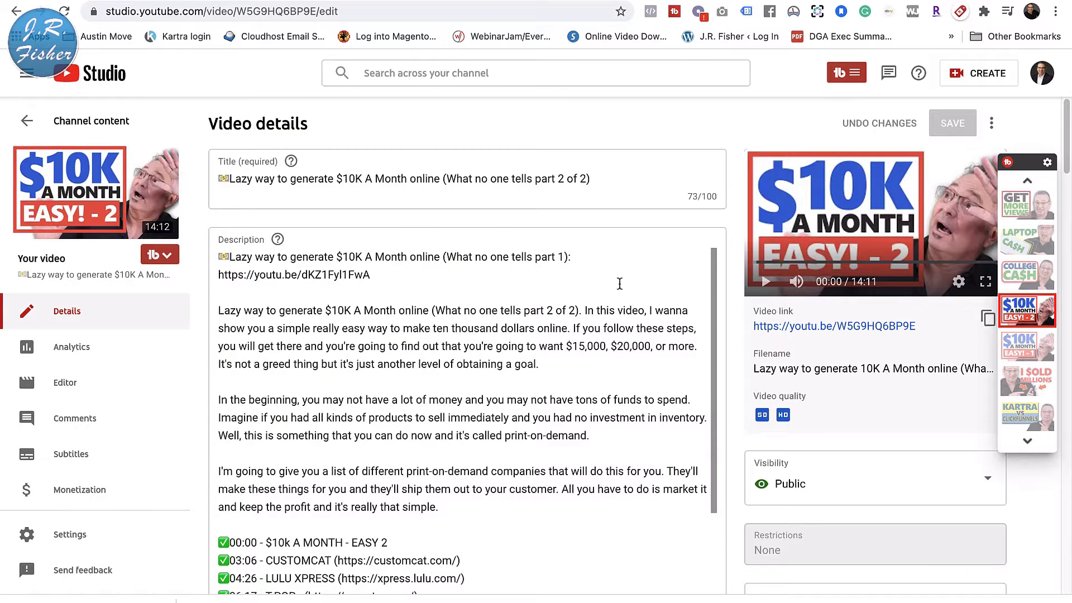
Add a '10:02 - test chapter' line below 09:46 - AOP and save the description.
scroll(619, 284, down, 5)
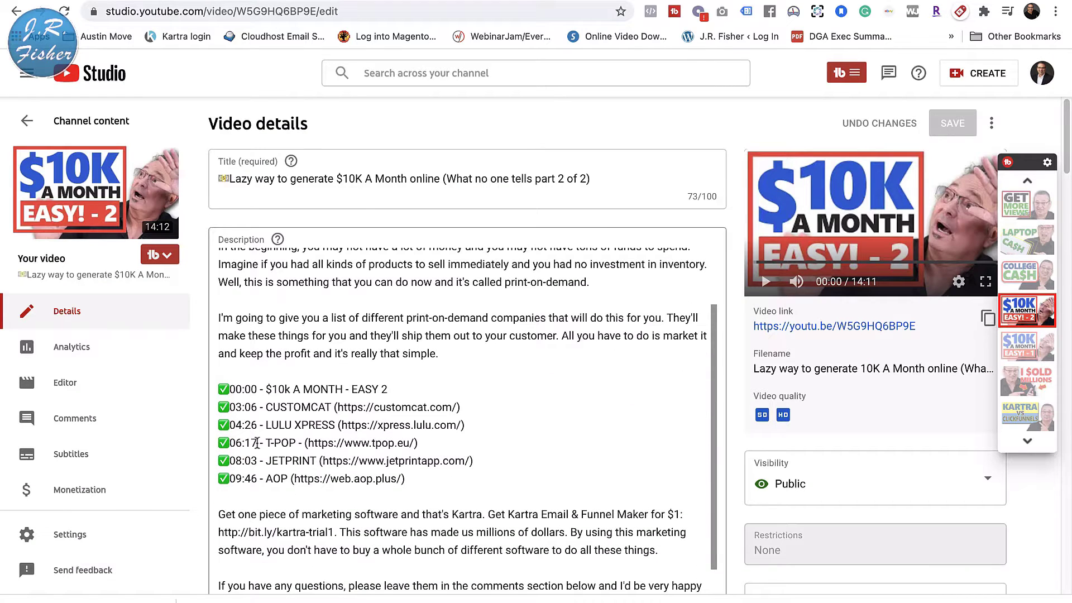
click(412, 482)
key(Return)
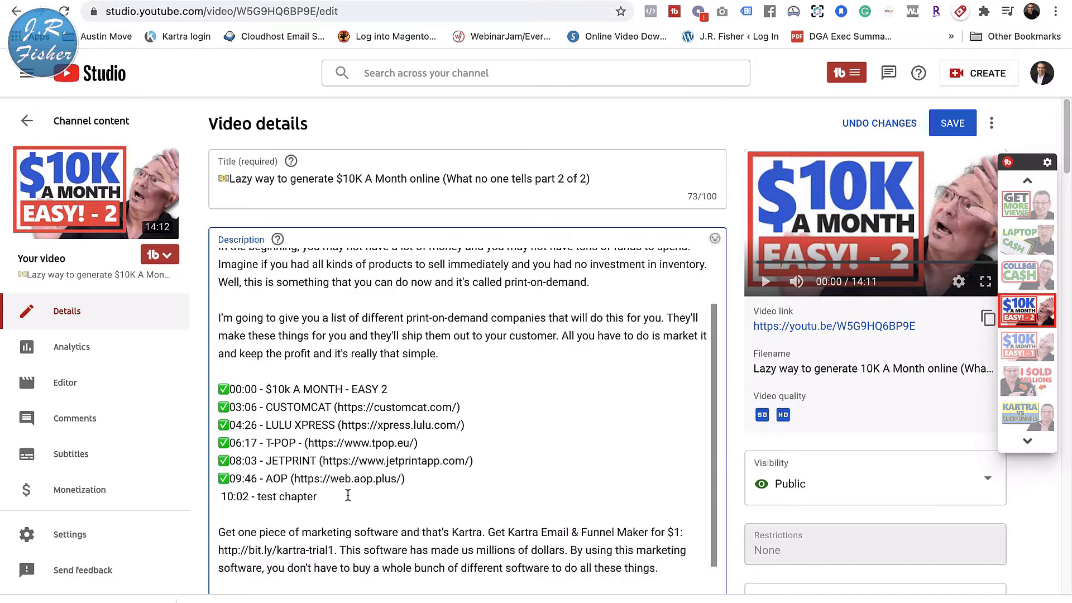
click(952, 133)
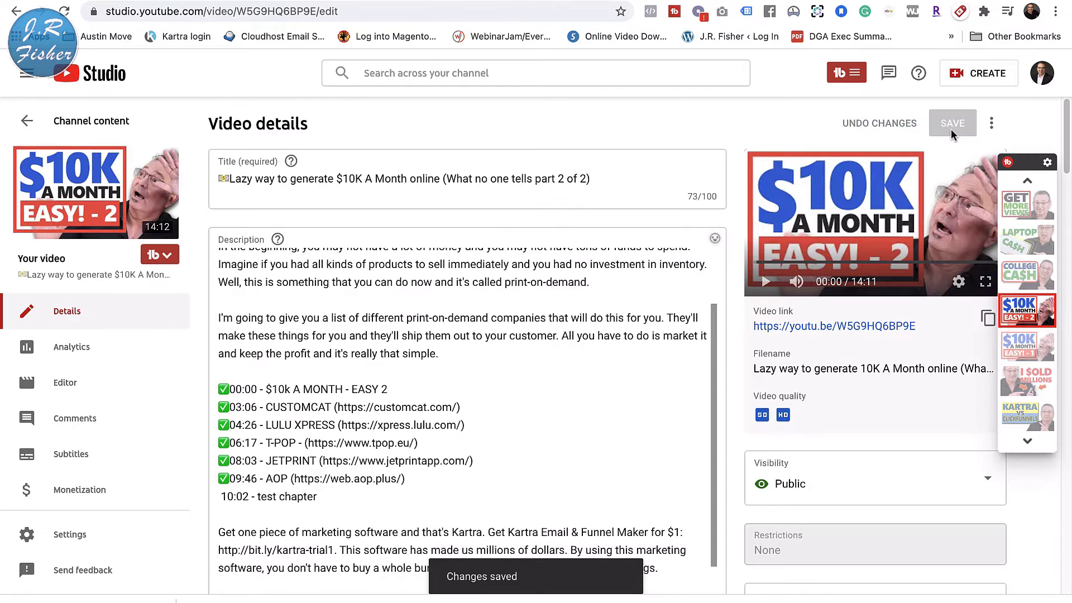
Back on the watch page, pause the ad and expand the description.
click(980, 2)
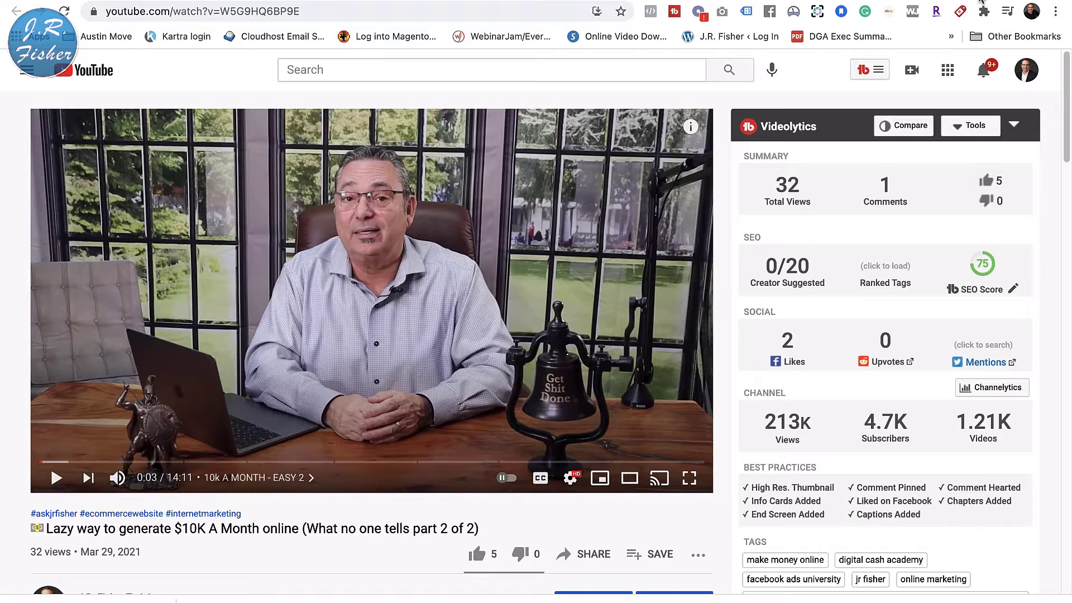
mouse_move(981, 2)
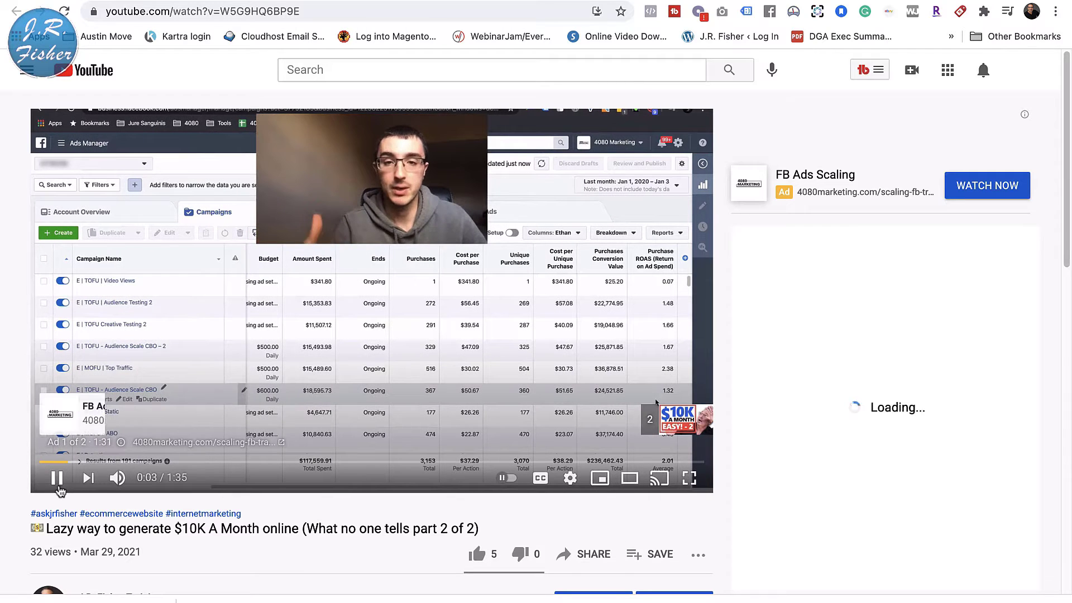
click(57, 480)
scroll(389, 384, down, 3)
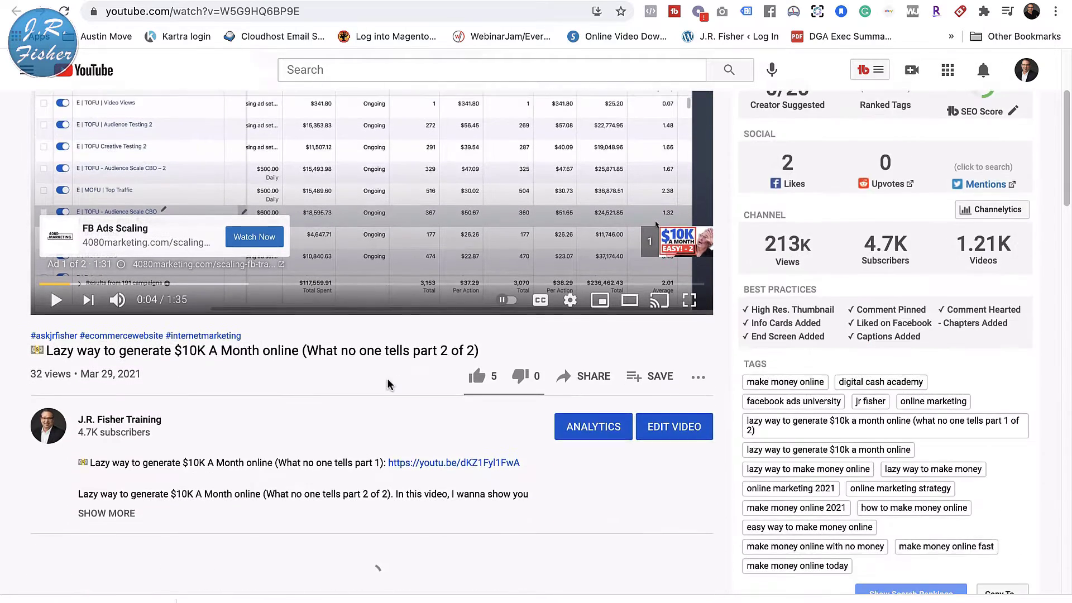
scroll(389, 384, down, 6)
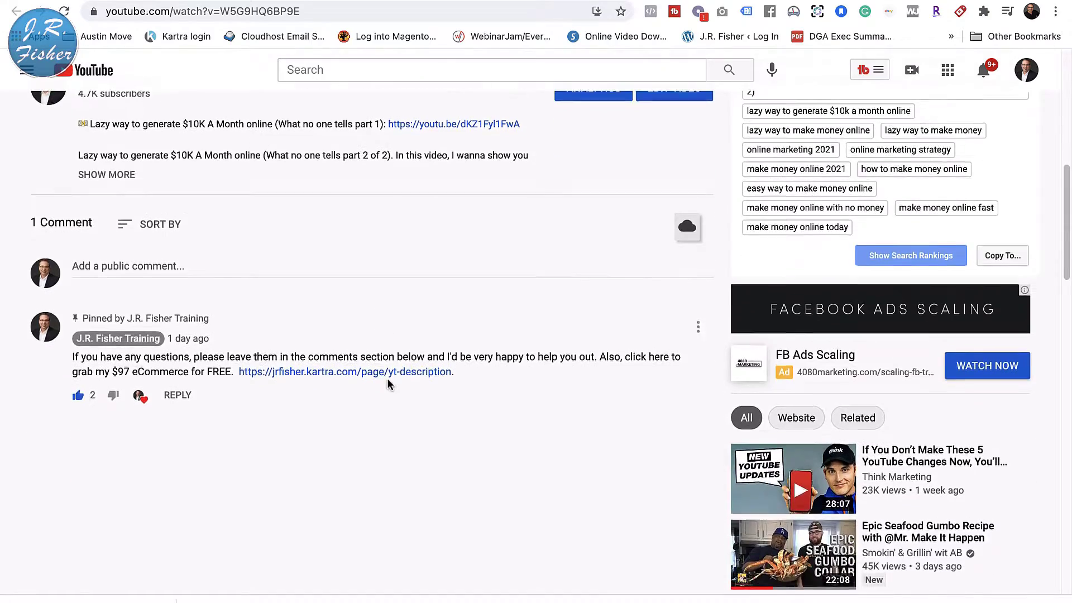
scroll(389, 384, up, 3)
click(124, 372)
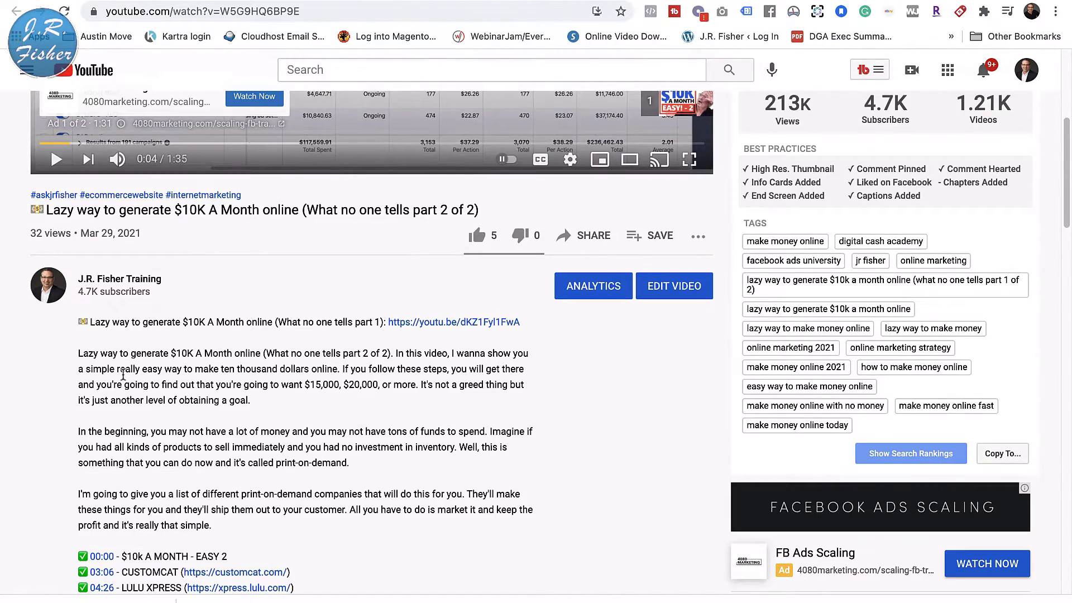
scroll(123, 374, down, 4)
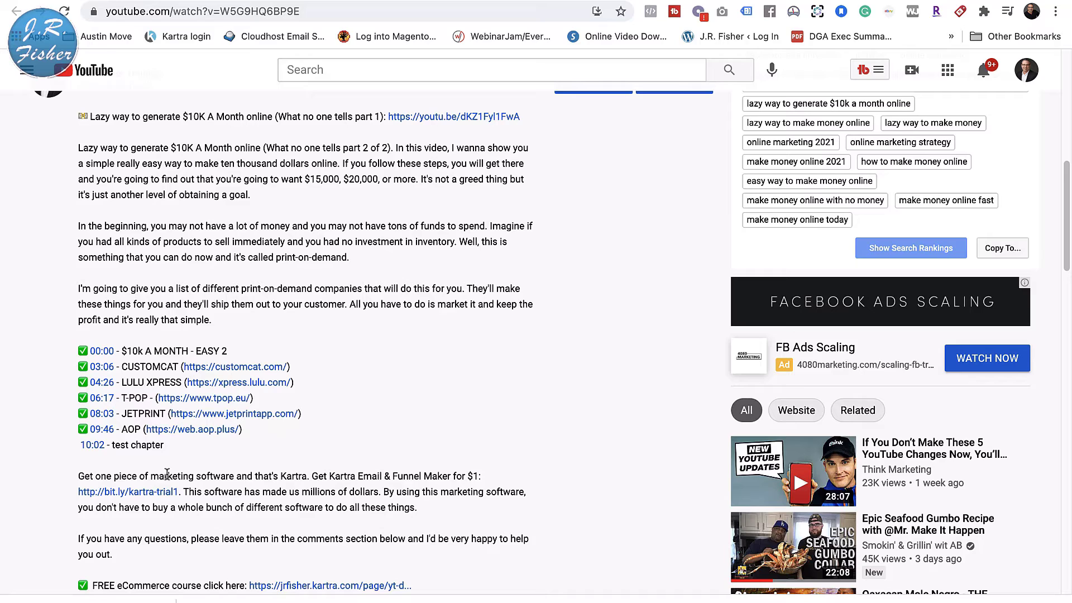
Jump to the 10:02 timestamp, skip the ad, and pause the main video.
click(94, 447)
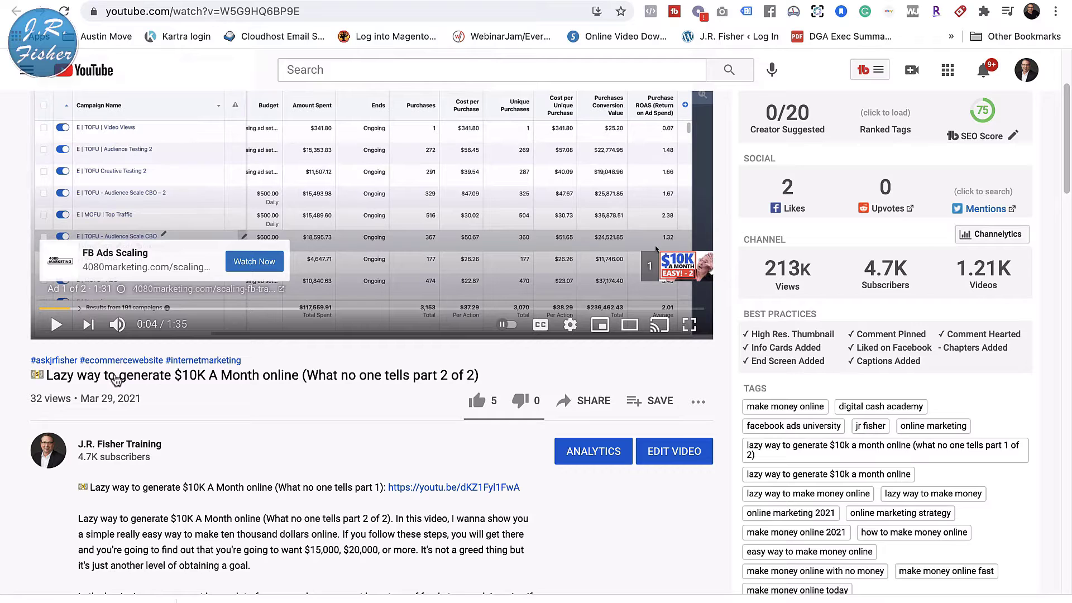
click(55, 325)
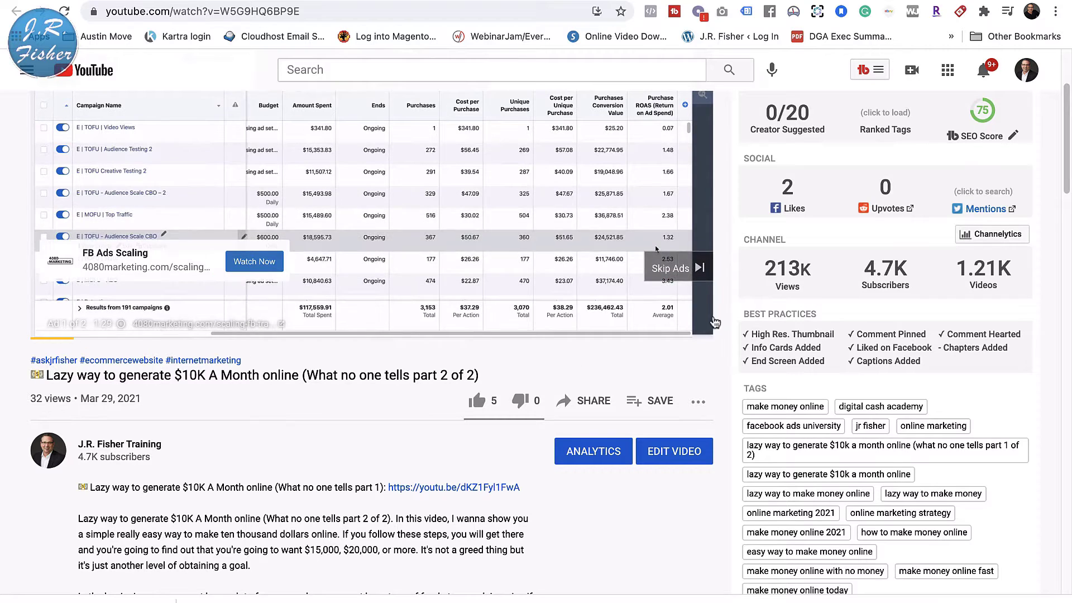
click(673, 270)
scroll(673, 270, down, 5)
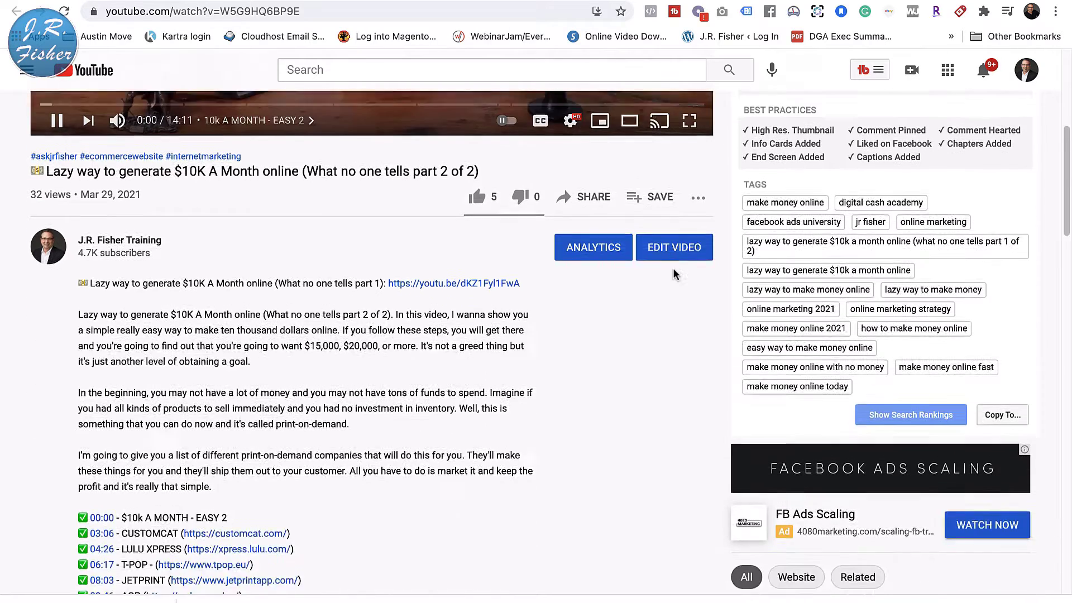
scroll(259, 280, up, 6)
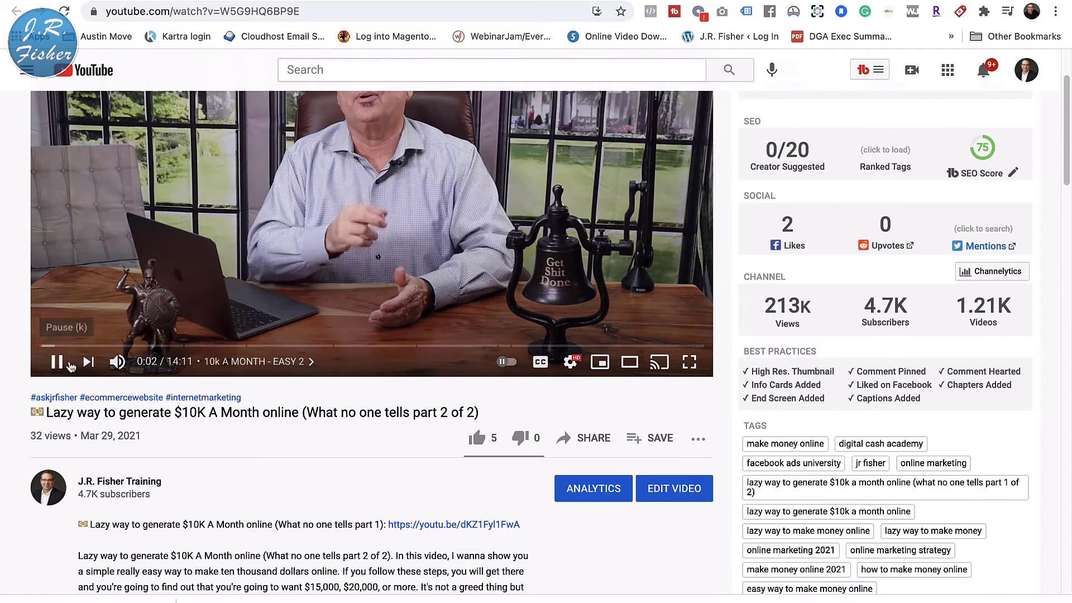
click(56, 362)
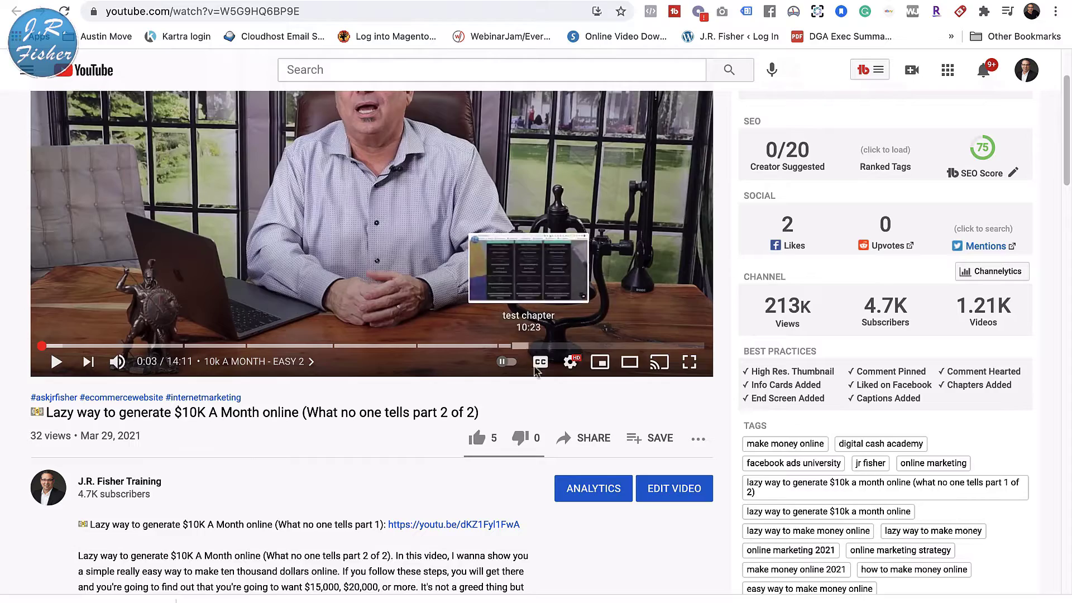
Jump to the 10:02 timestamp and pause at 10:09 inside 'test chapter'.
scroll(550, 433, down, 7)
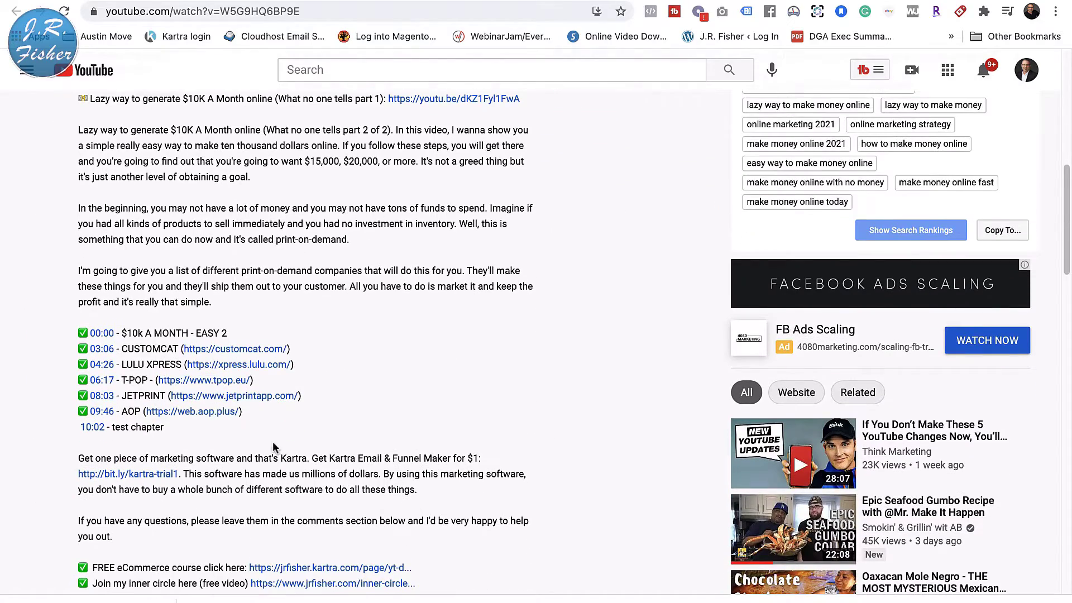
click(94, 428)
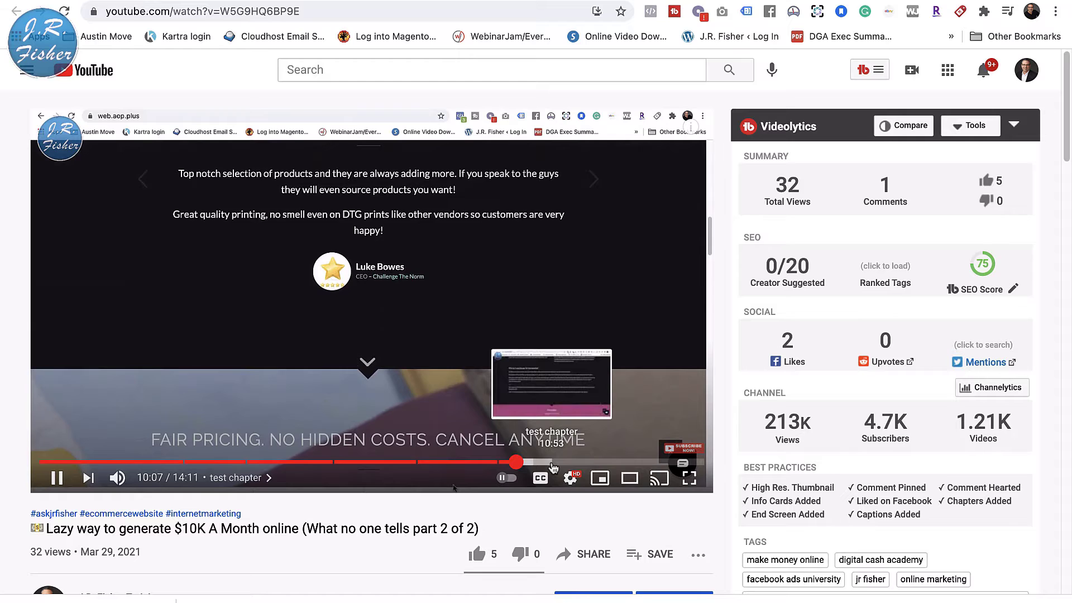
click(69, 478)
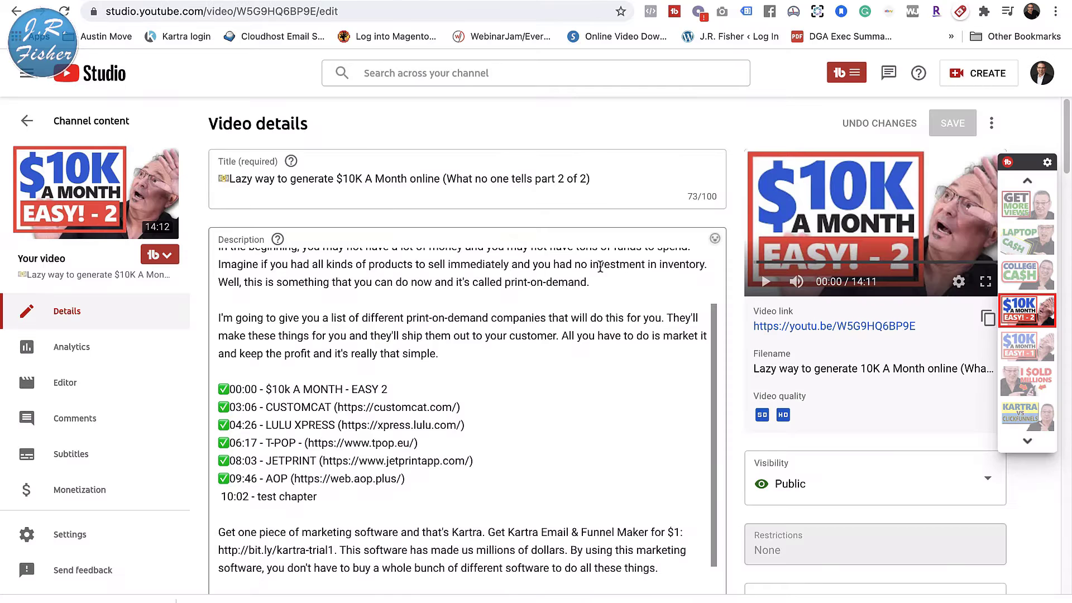
Delete the '10:02 - test chapter' line and its blank line, save, and reopen the watch page.
scroll(364, 395, down, 2)
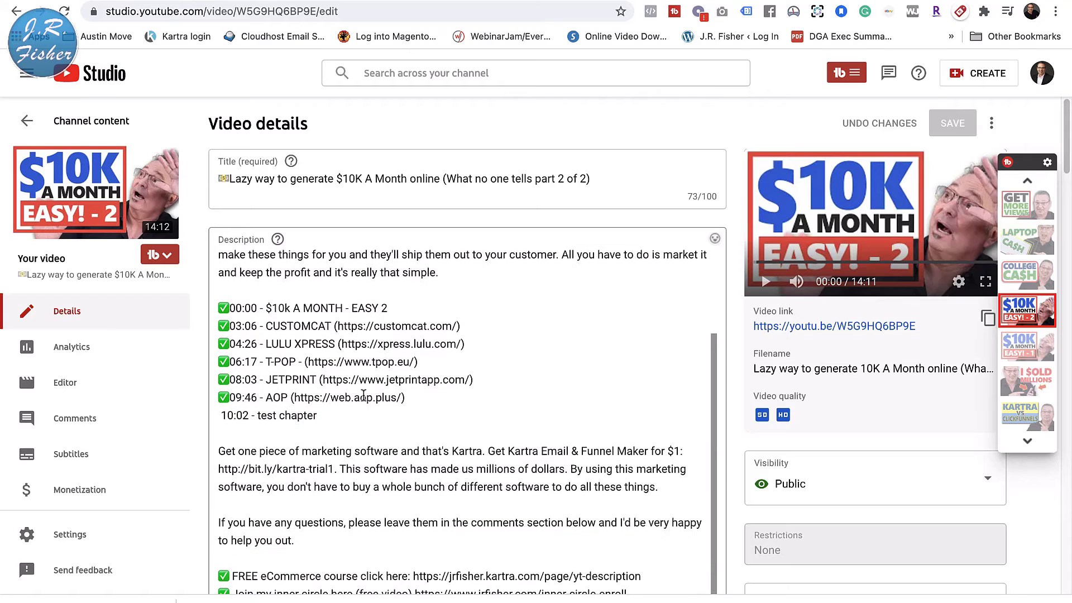
drag(316, 415, 217, 417)
key(BackSpace)
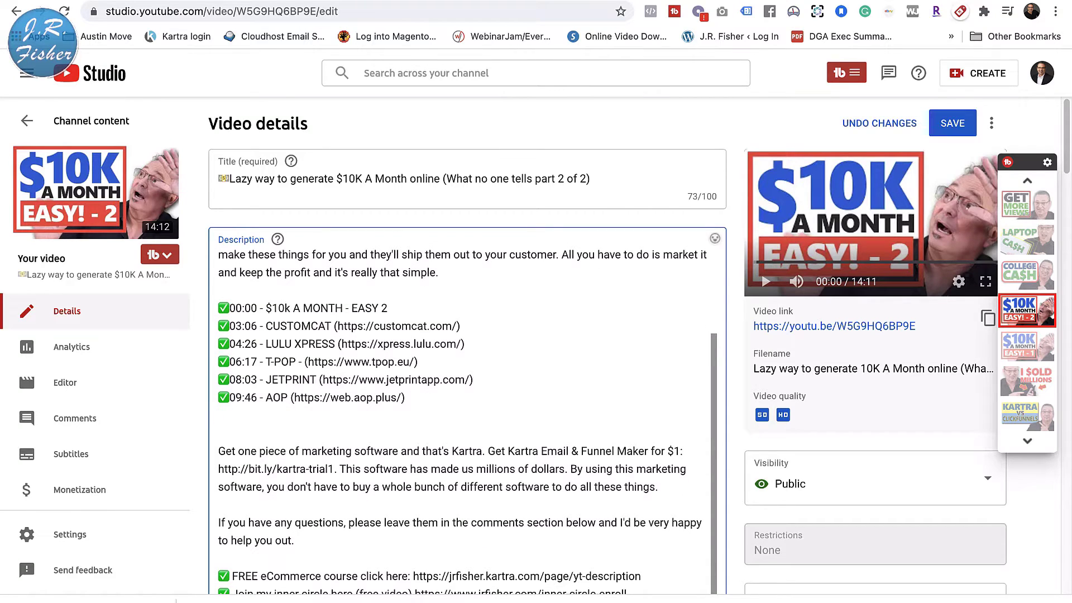
key(BackSpace)
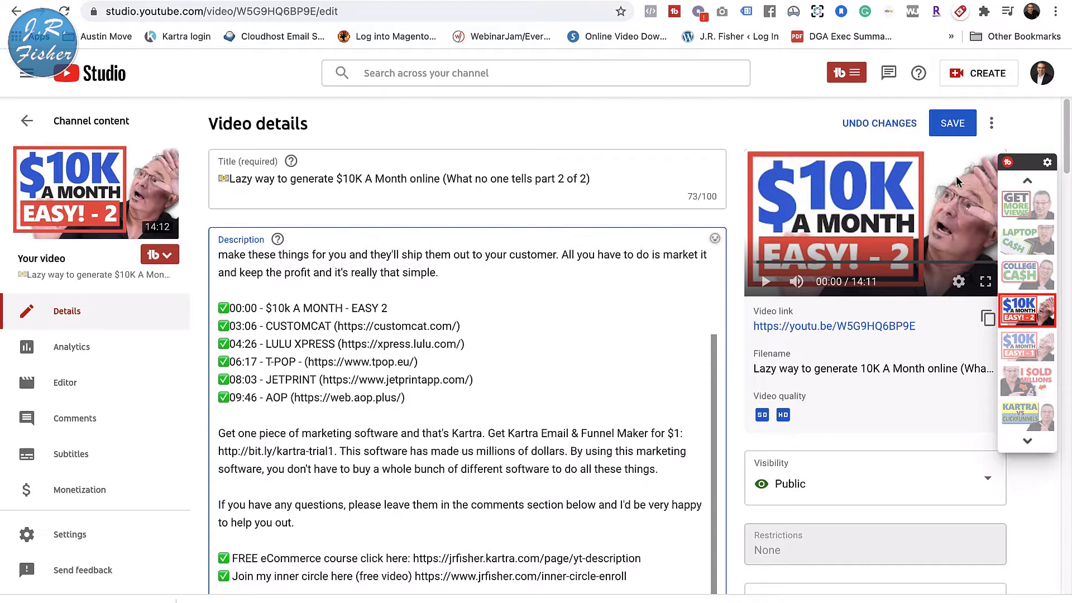
click(953, 131)
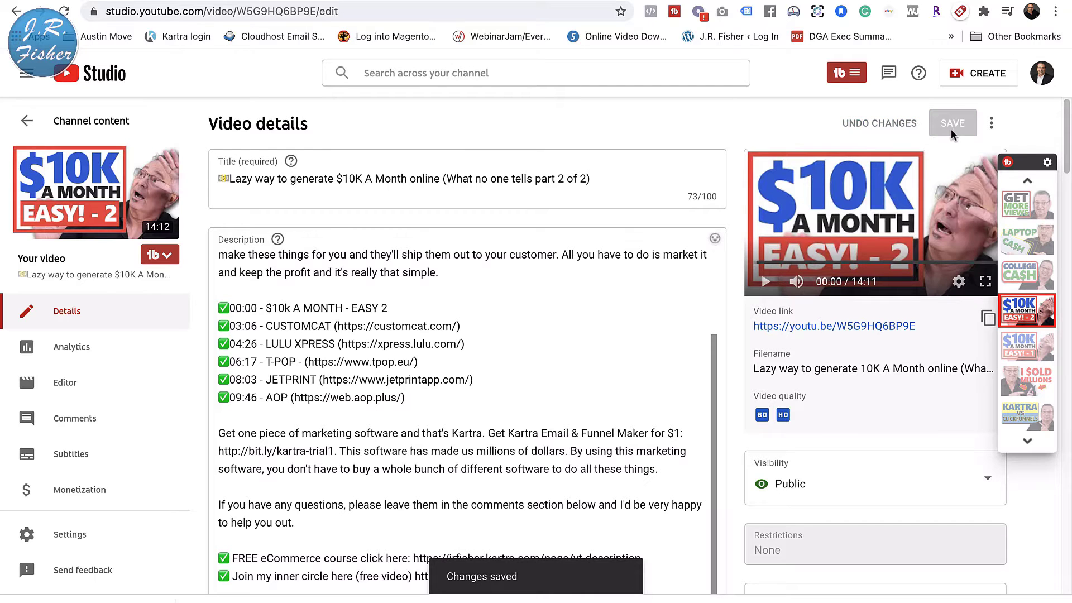
click(874, 328)
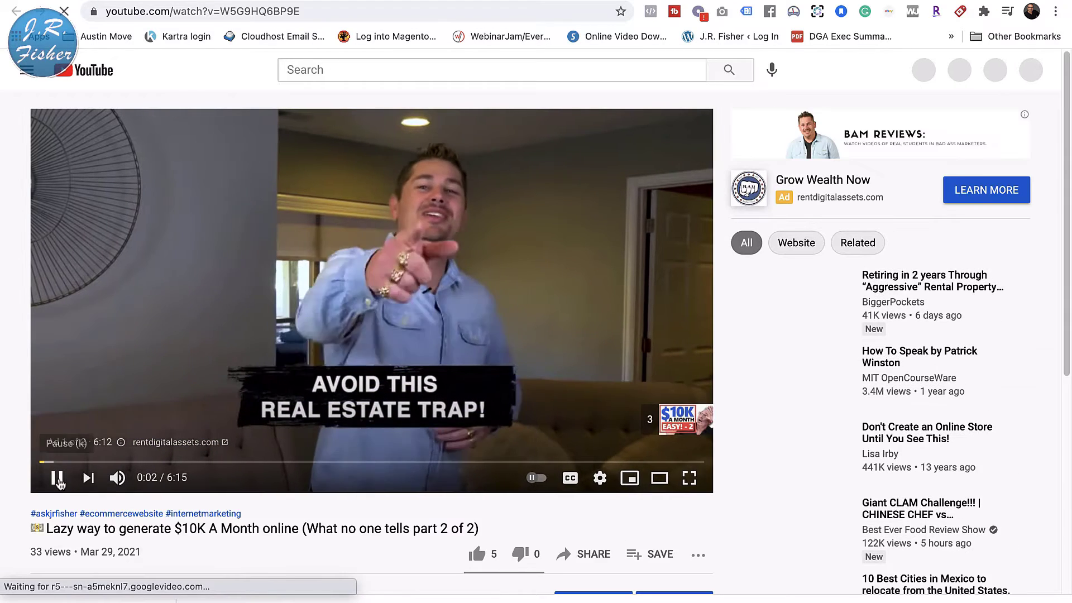
Pause the ad and expand the description to confirm it ends at 09:46 - AOP.
click(58, 478)
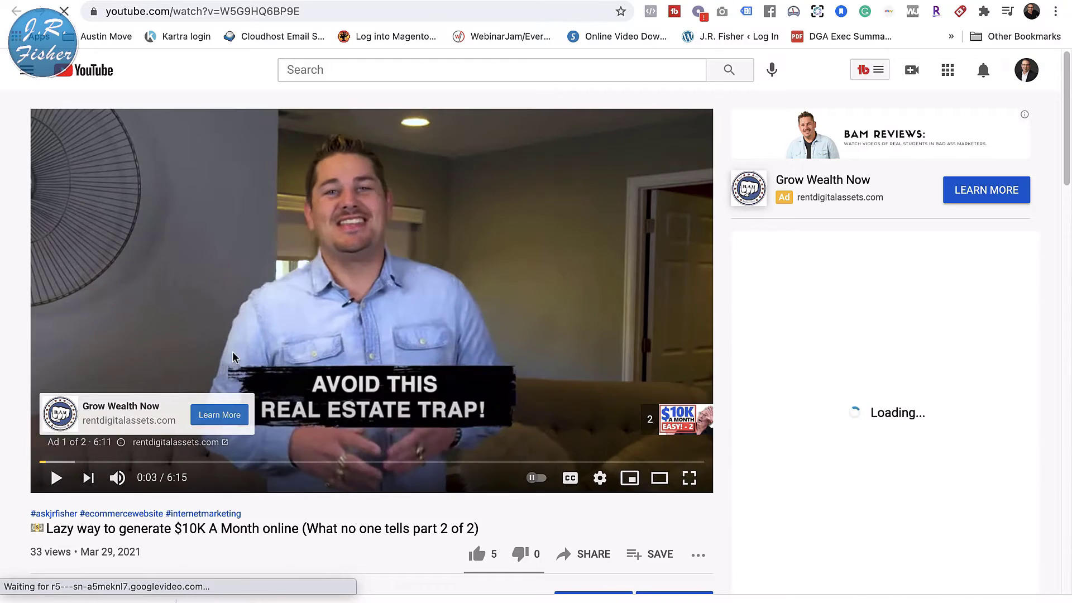
scroll(239, 332, down, 3)
scroll(238, 332, down, 7)
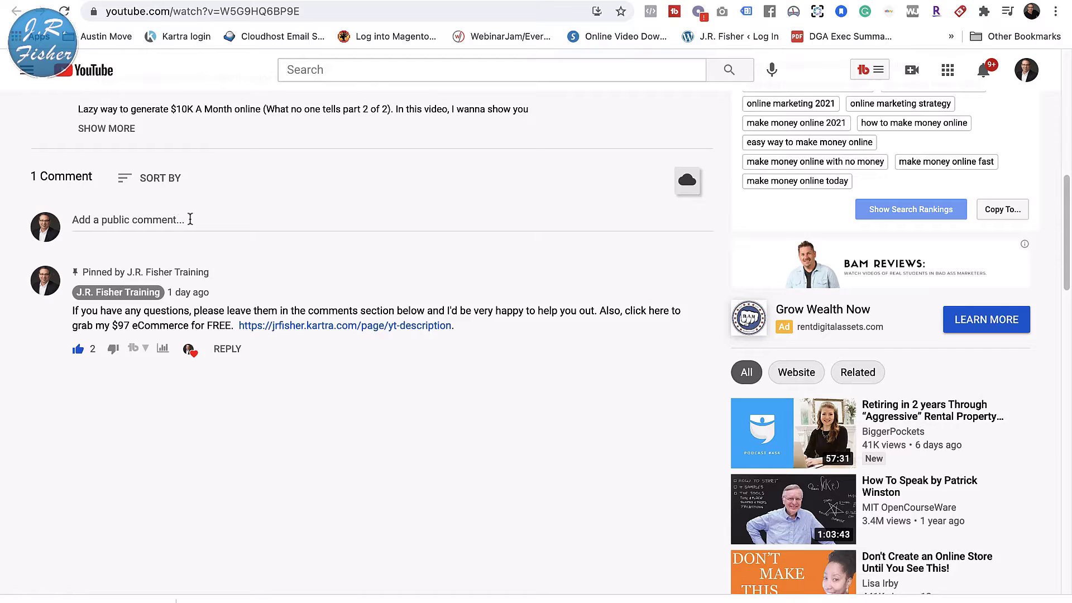
scroll(190, 219, up, 2)
scroll(190, 218, up, 1)
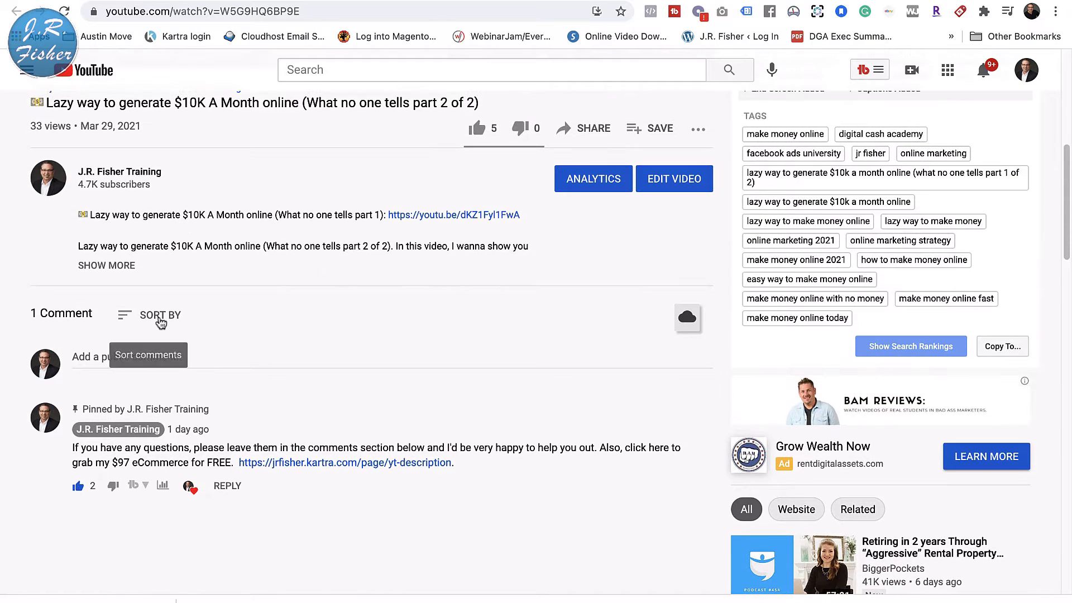
scroll(193, 315, up, 1)
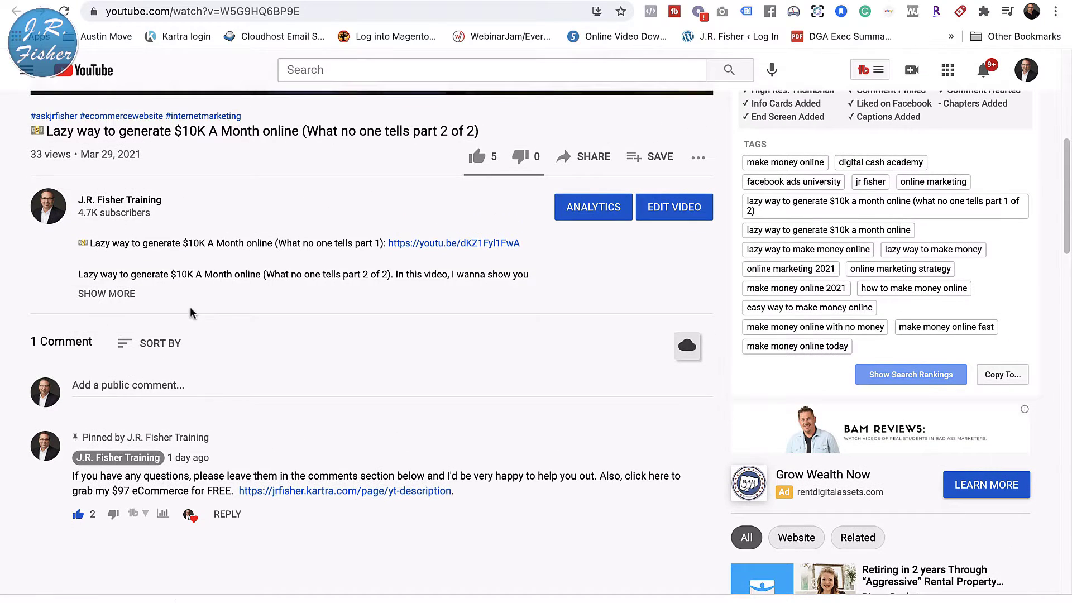
click(128, 298)
scroll(337, 376, down, 6)
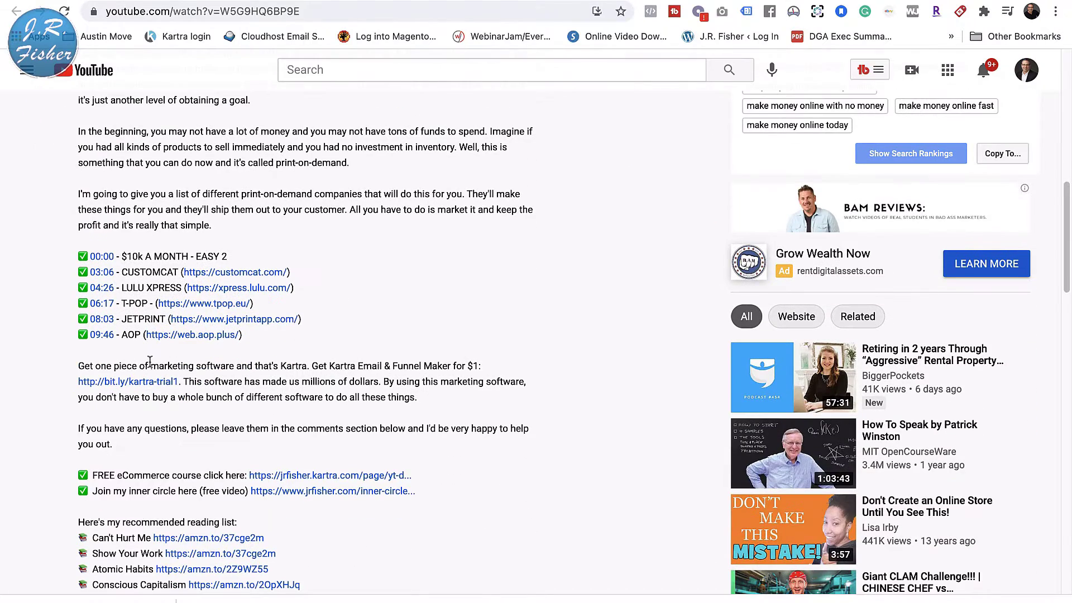